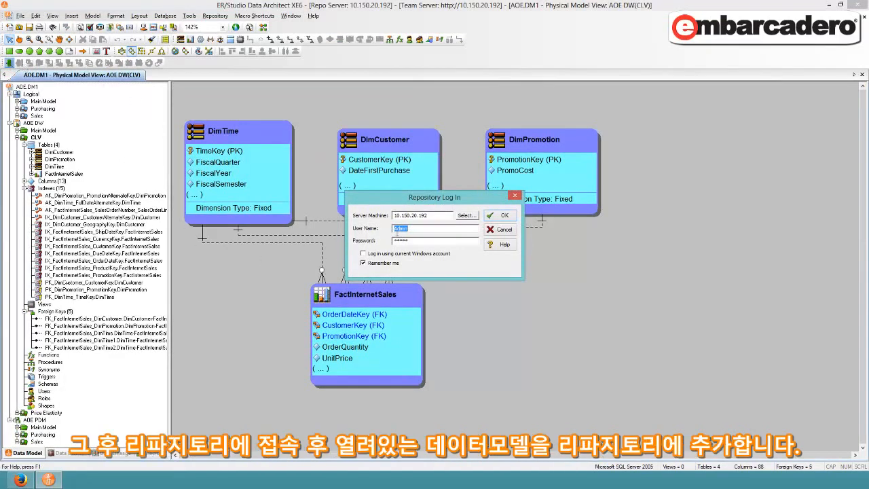
Log in to the repository with the remembered credentials and add the AOE.DM1 diagram to it.
{"action": "left_click", "coordinate": [503, 216]}
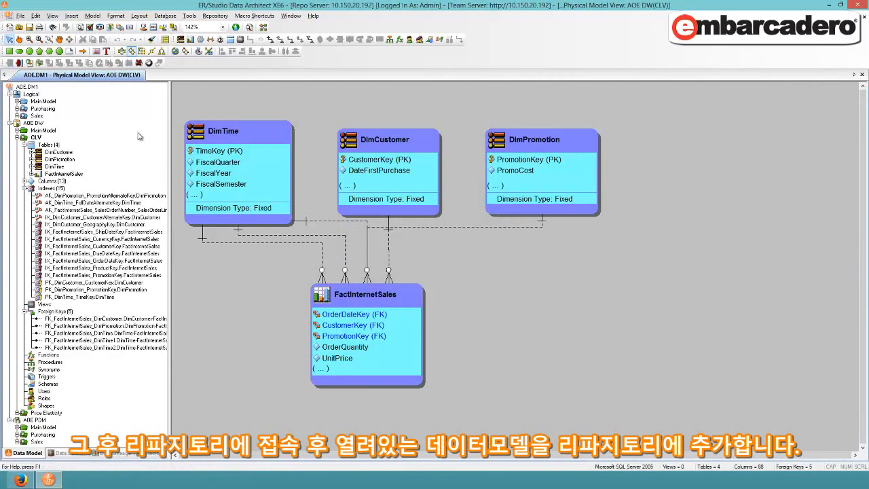
{"action": "left_click", "coordinate": [211, 16]}
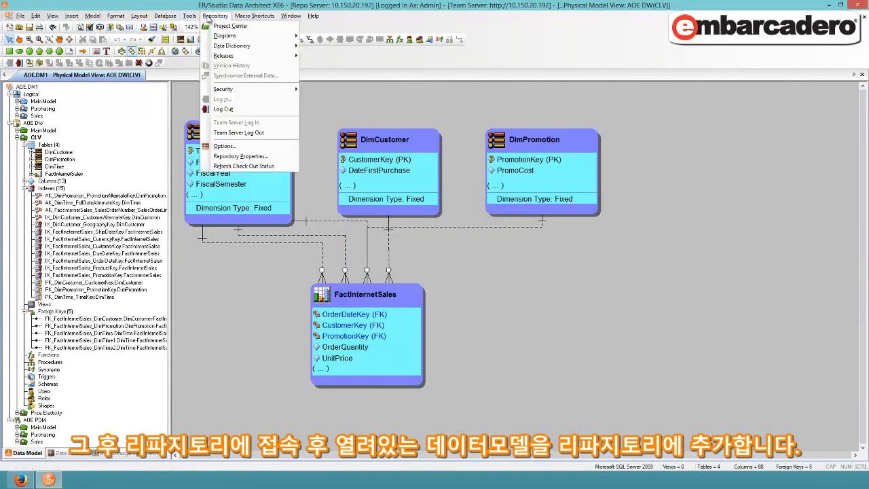
{"action": "right_click", "coordinate": [32, 88]}
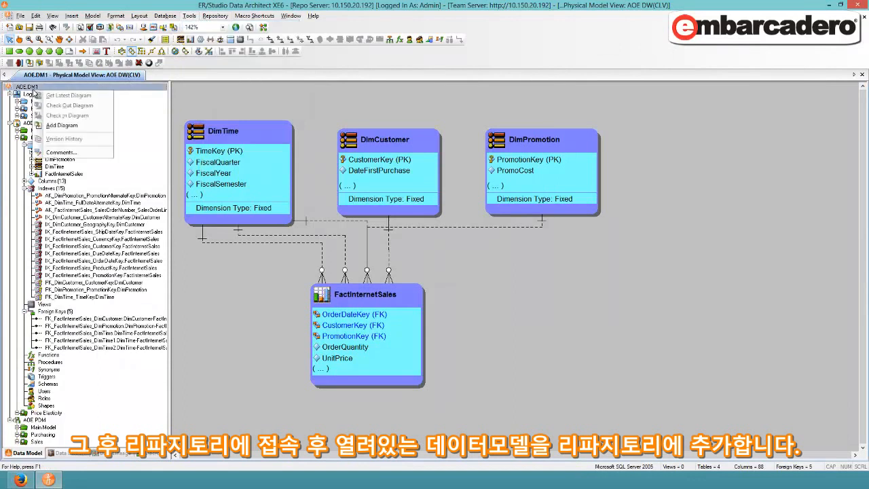
{"action": "left_click", "coordinate": [61, 125]}
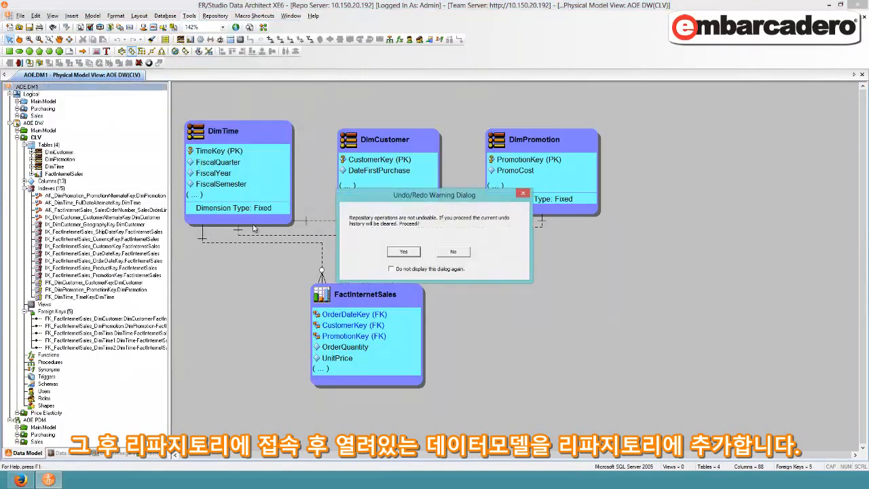
{"action": "left_click", "coordinate": [402, 250]}
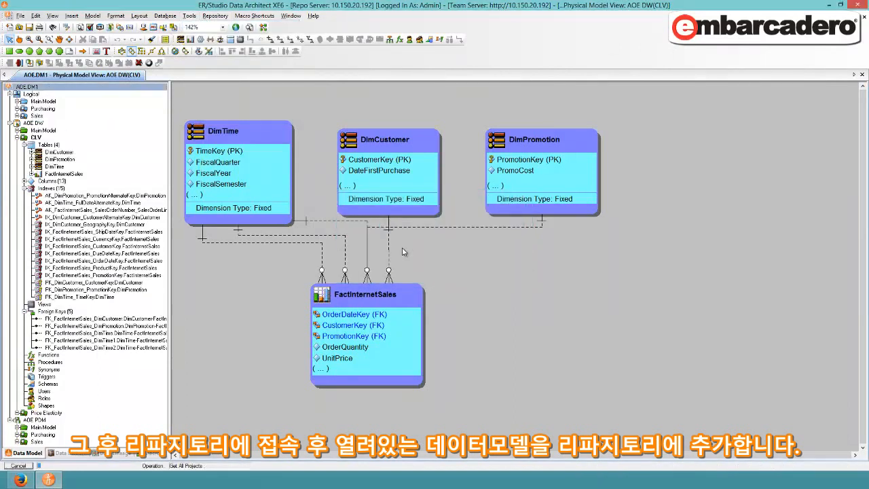
{"action": "left_click", "coordinate": [485, 328]}
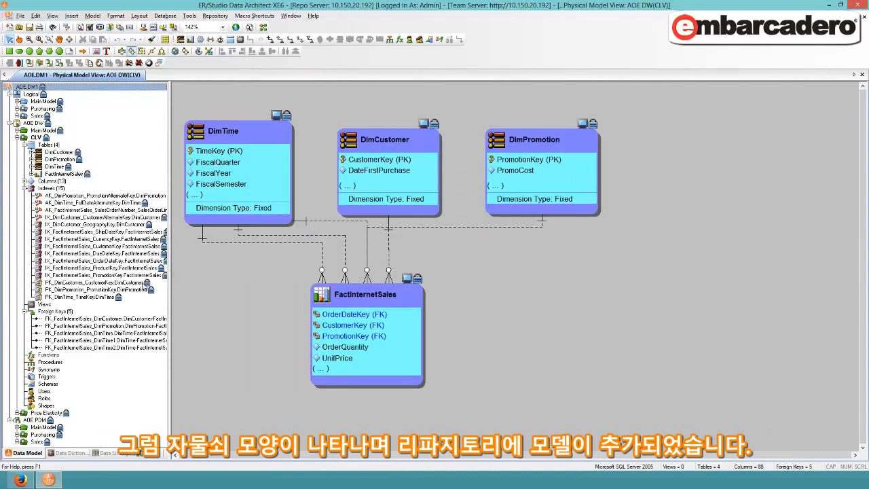
Check out the AOE.DM1 diagram from the repository without synchronizing or exclusive checkout.
{"action": "right_click", "coordinate": [23, 88]}
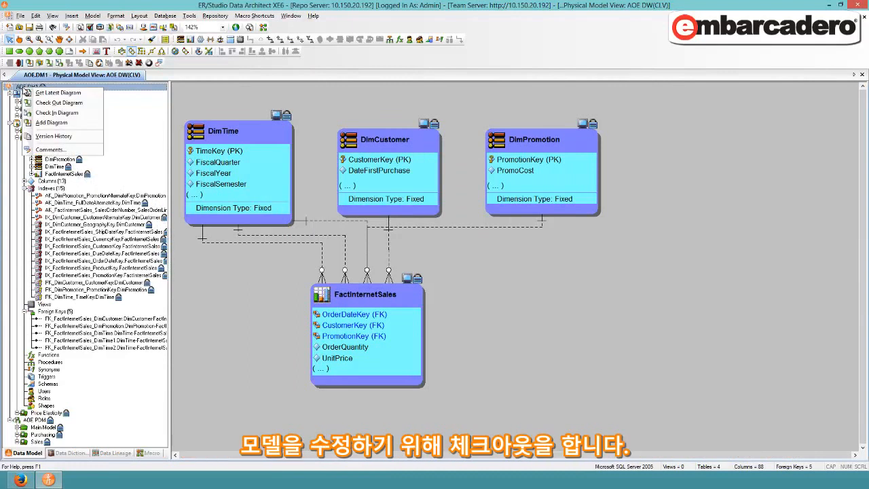
{"action": "left_click", "coordinate": [64, 105]}
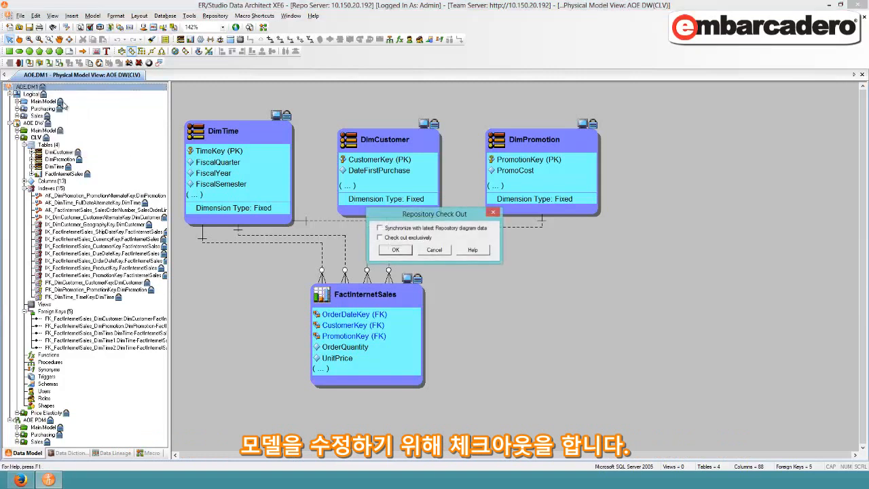
{"action": "left_click", "coordinate": [401, 252]}
{"action": "left_click", "coordinate": [403, 252]}
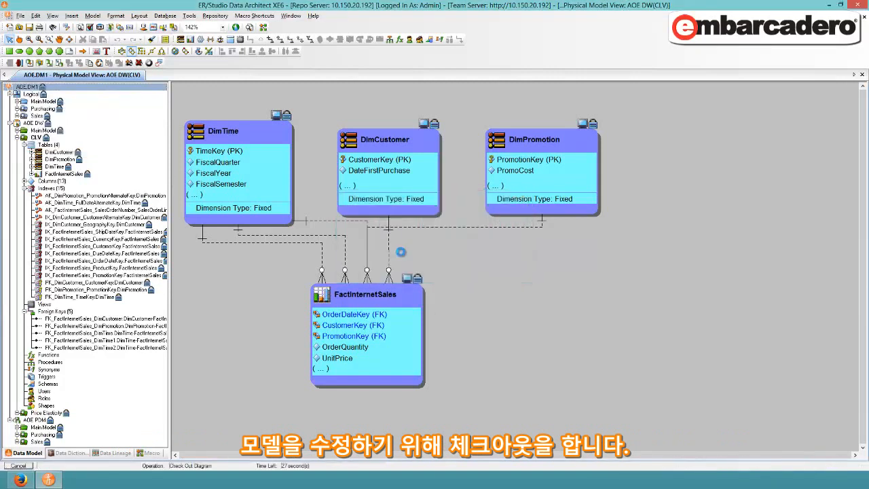
Check out the Privacy Level security property in the data dictionary for editing.
{"action": "left_click", "coordinate": [71, 453]}
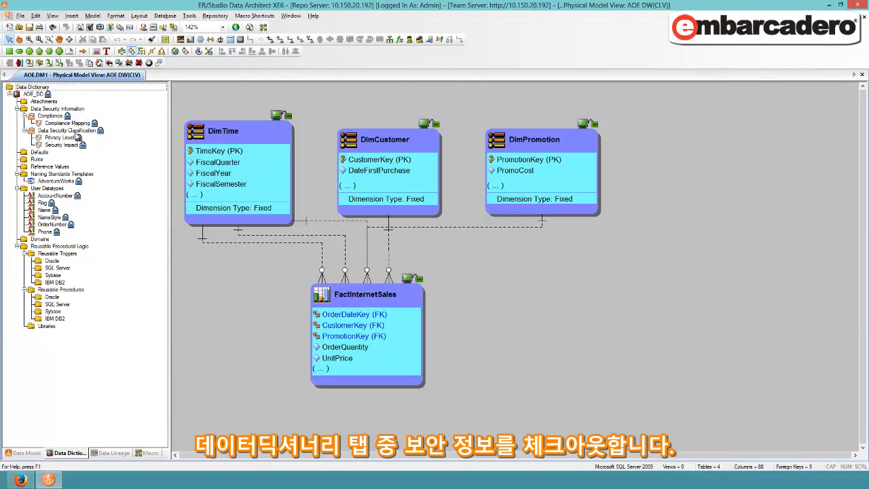
{"action": "left_click", "coordinate": [60, 137]}
{"action": "double_click", "coordinate": [68, 140]}
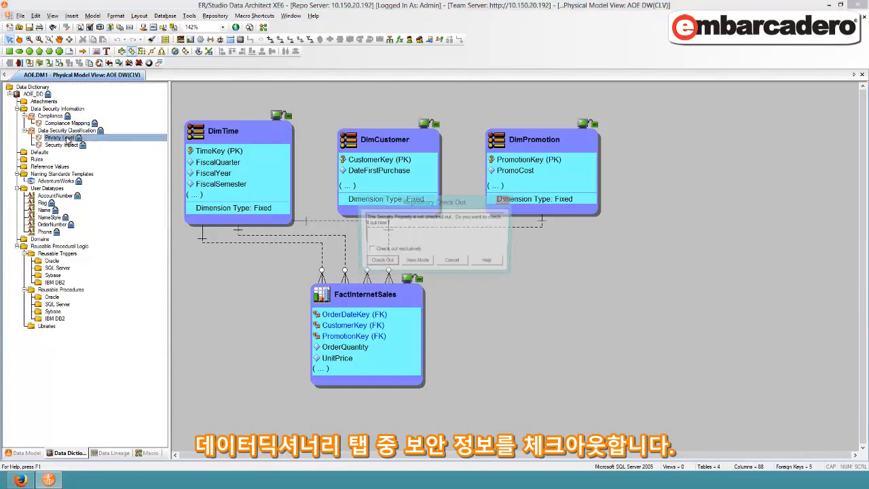
{"action": "left_click", "coordinate": [381, 263]}
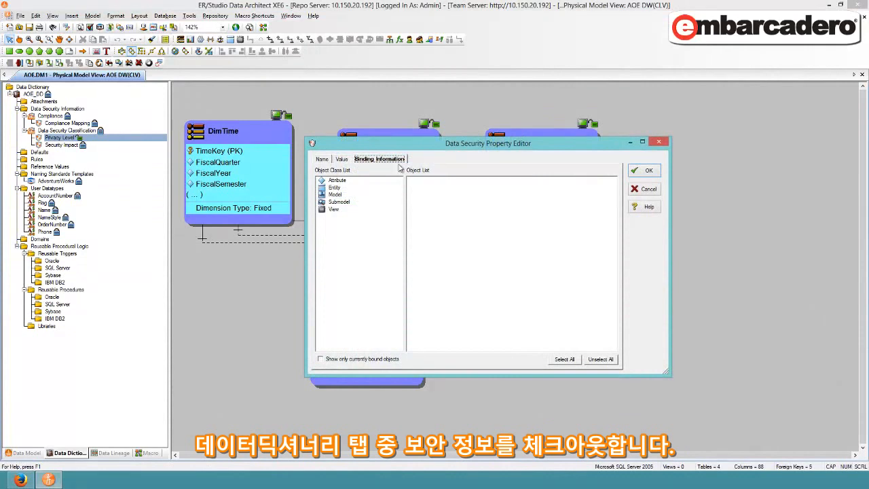
Bind Privacy Level to all attributes of the logical CreditCard entity, overriding CardNumber's value with Regulated Customer Info.
{"action": "left_click", "coordinate": [338, 181]}
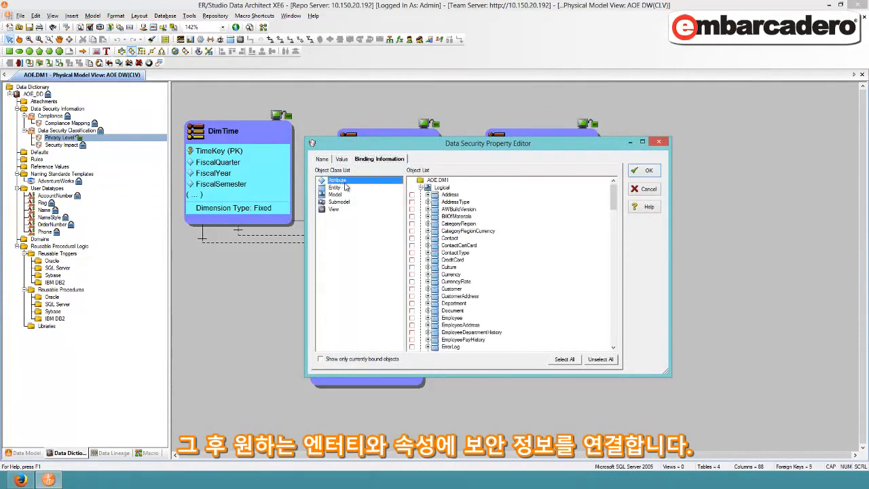
{"action": "left_click", "coordinate": [428, 260]}
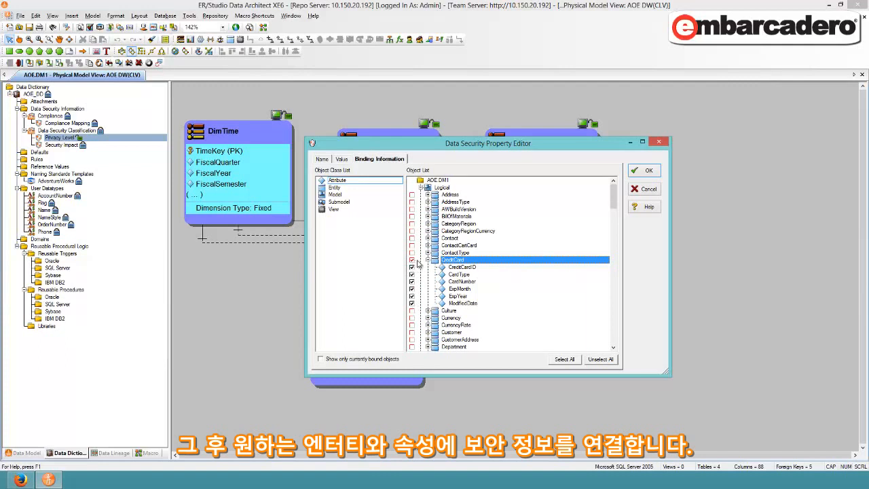
{"action": "left_click", "coordinate": [469, 282]}
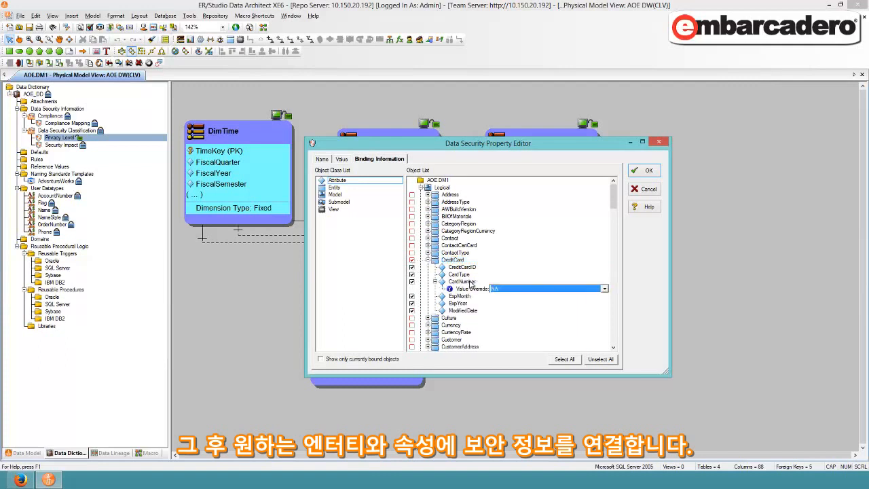
{"action": "left_click", "coordinate": [509, 289]}
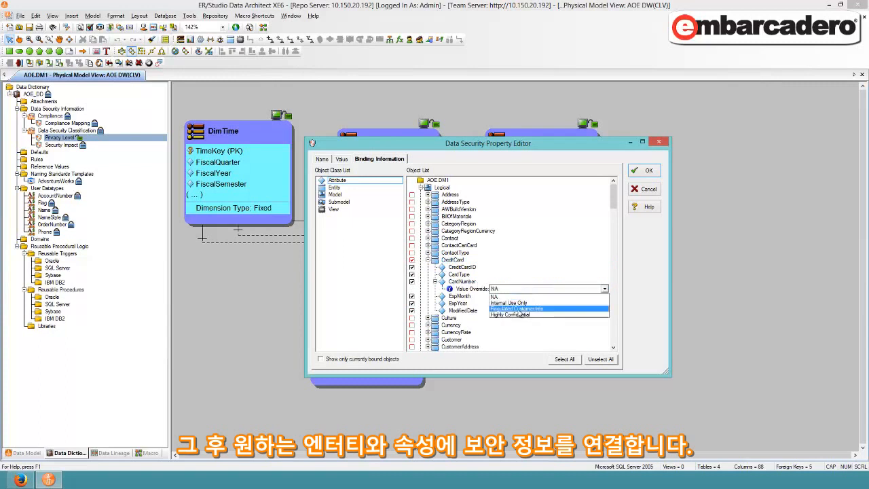
{"action": "left_click", "coordinate": [519, 309]}
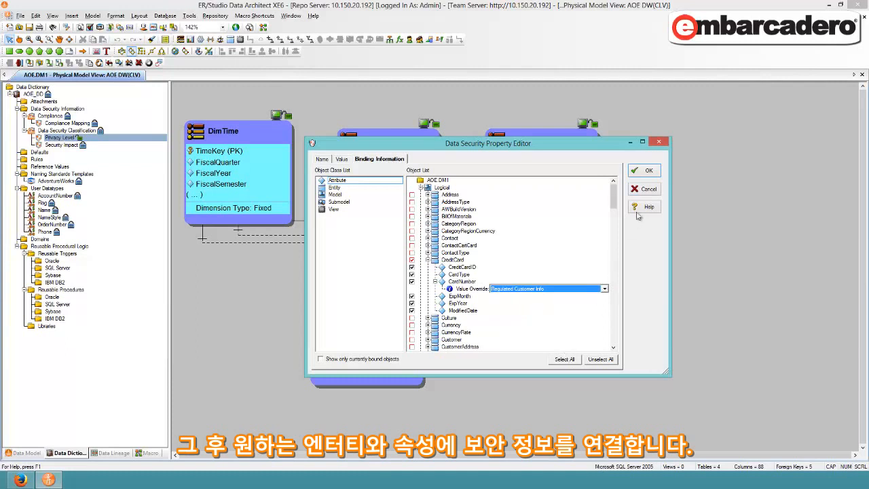
{"action": "left_click", "coordinate": [648, 171]}
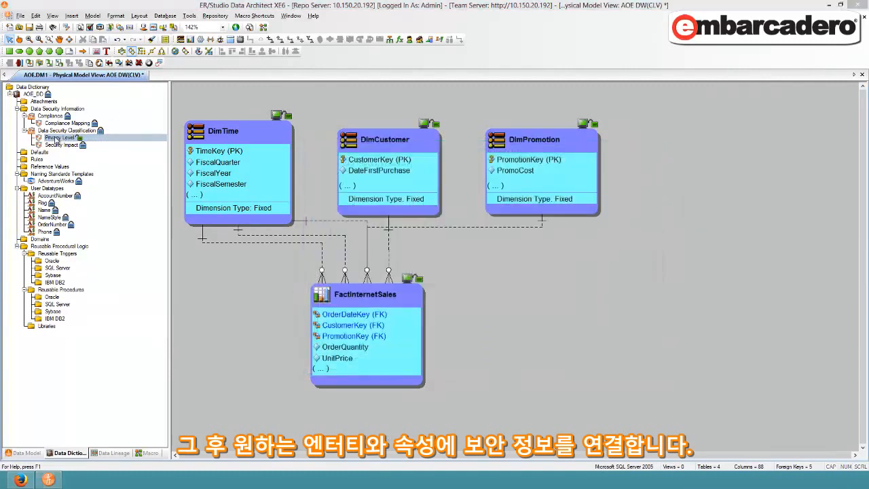
Check the data dictionary, including its data movement rules, in to the repository without a comment.
{"action": "right_click", "coordinate": [57, 138]}
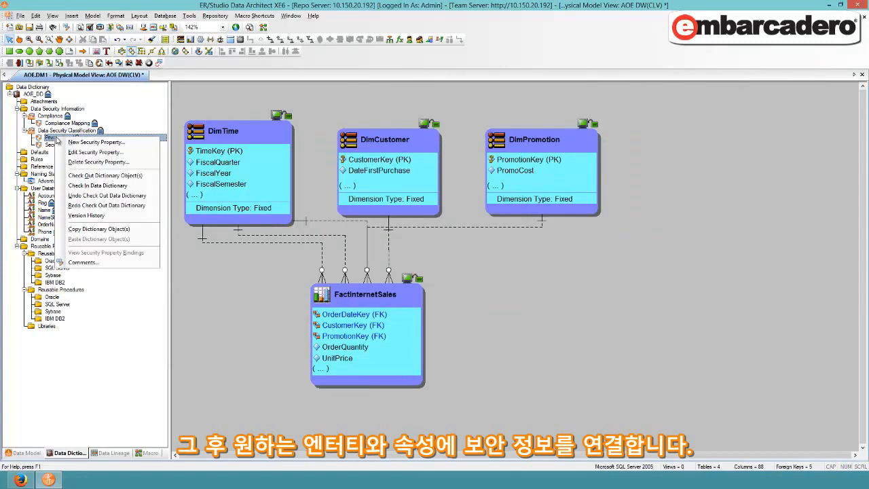
{"action": "left_click", "coordinate": [83, 186]}
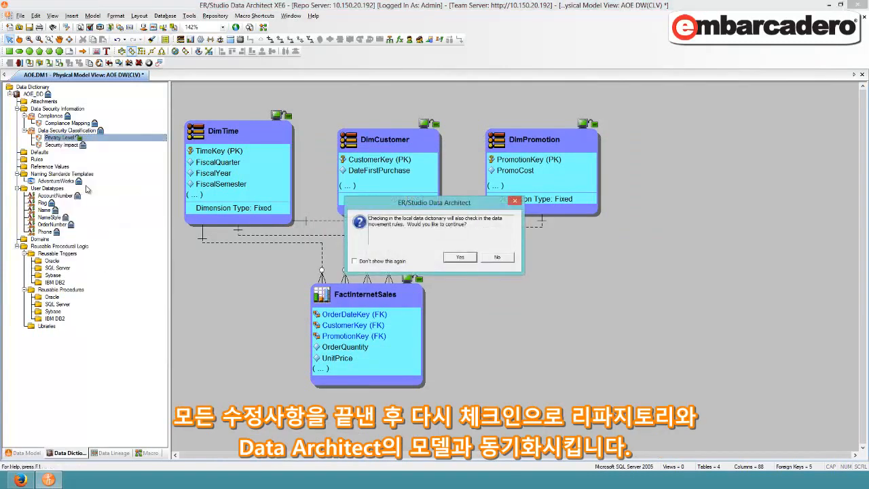
{"action": "left_click", "coordinate": [460, 257]}
{"action": "left_click", "coordinate": [455, 261]}
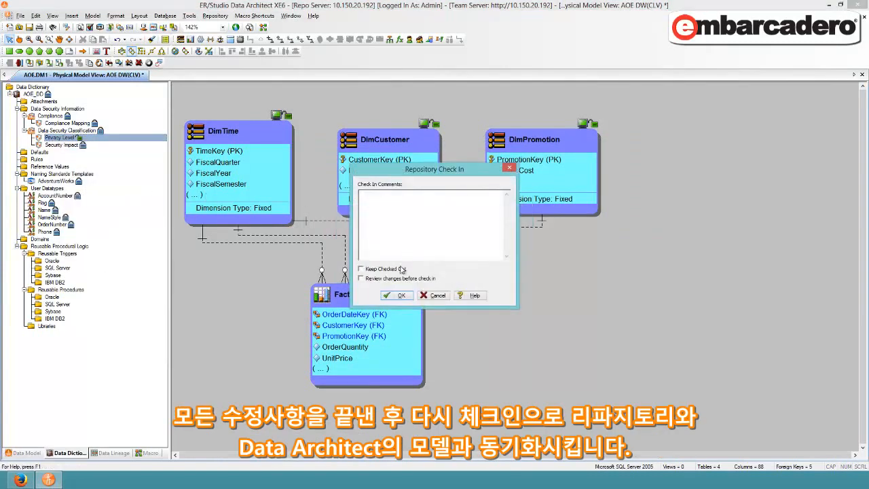
{"action": "left_click", "coordinate": [397, 296]}
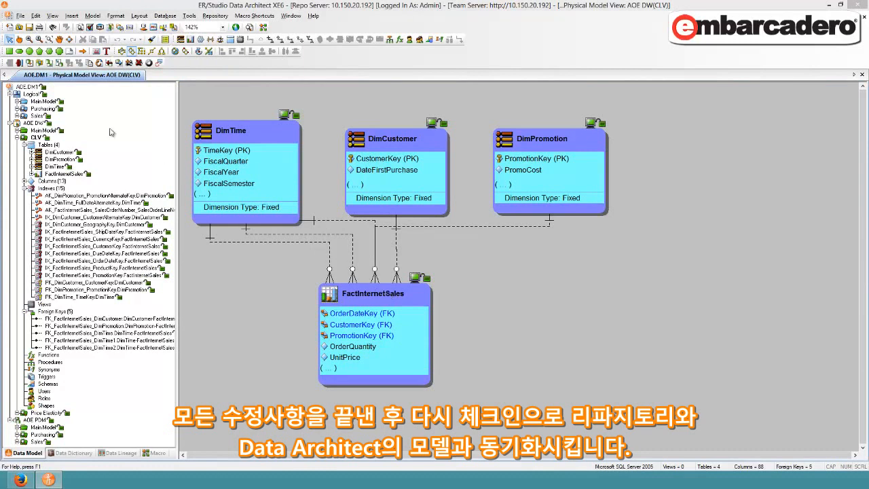
Check the AOE.DM1 diagram in to the repository without a comment.
{"action": "right_click", "coordinate": [31, 89]}
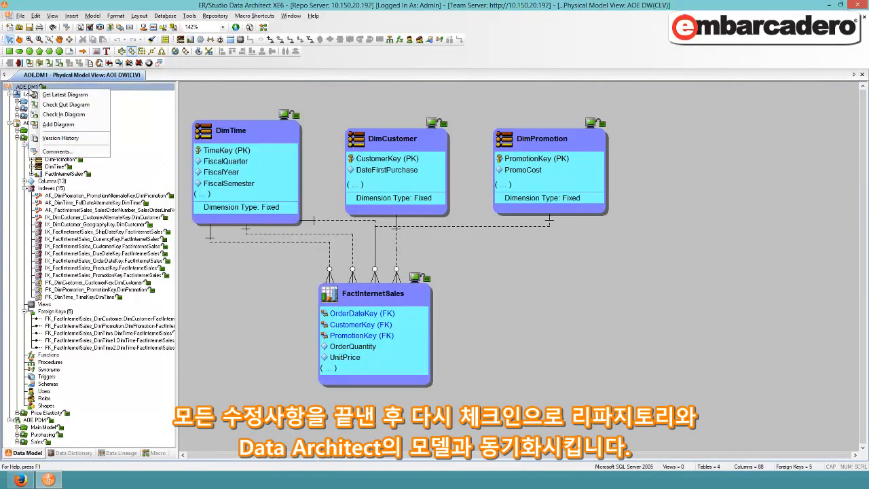
{"action": "left_click", "coordinate": [48, 117]}
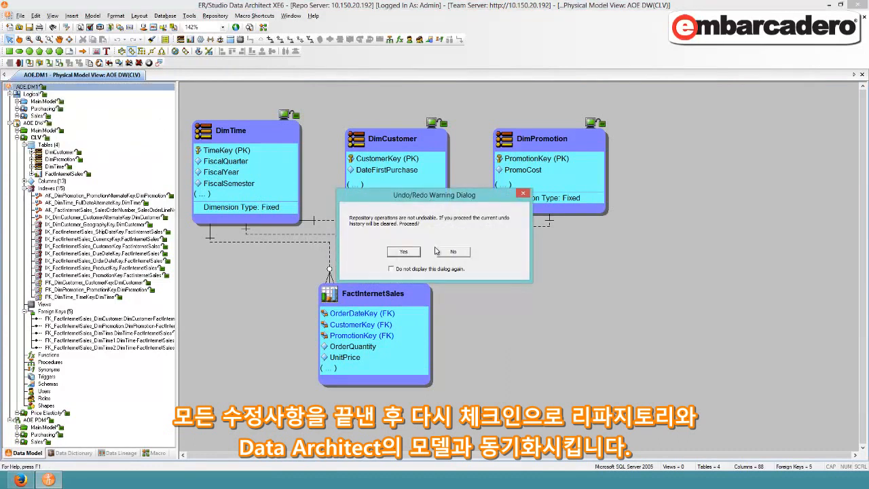
{"action": "left_click", "coordinate": [402, 254]}
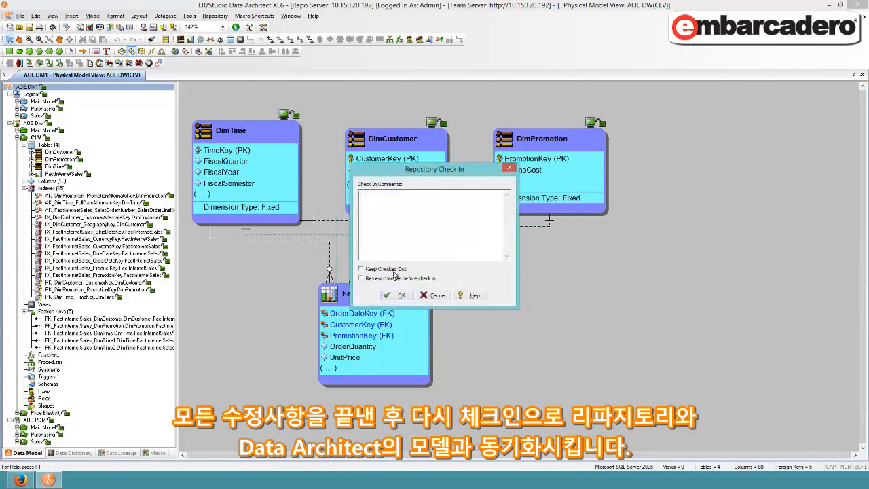
{"action": "left_click", "coordinate": [395, 294]}
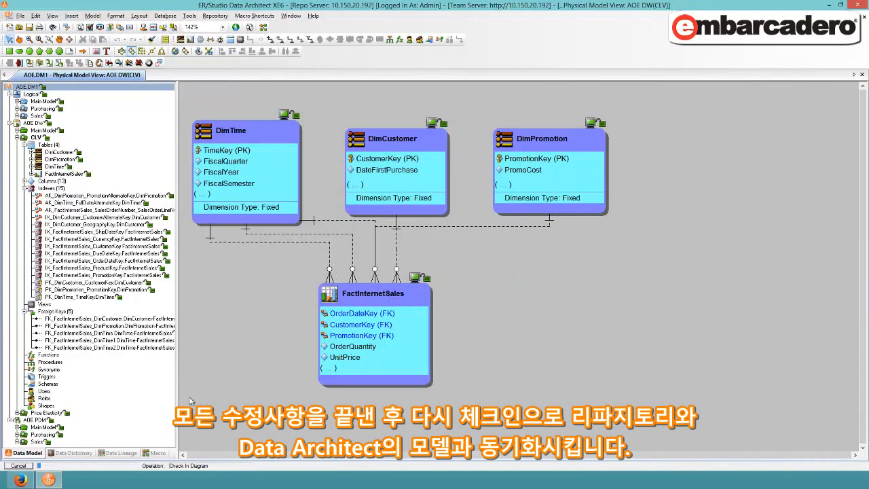
Switch to Team Server in the browser, synchronize only AOE.DM1 from the ER/Studio Synchronization administration page, and refresh its status.
{"action": "left_click", "coordinate": [21, 480]}
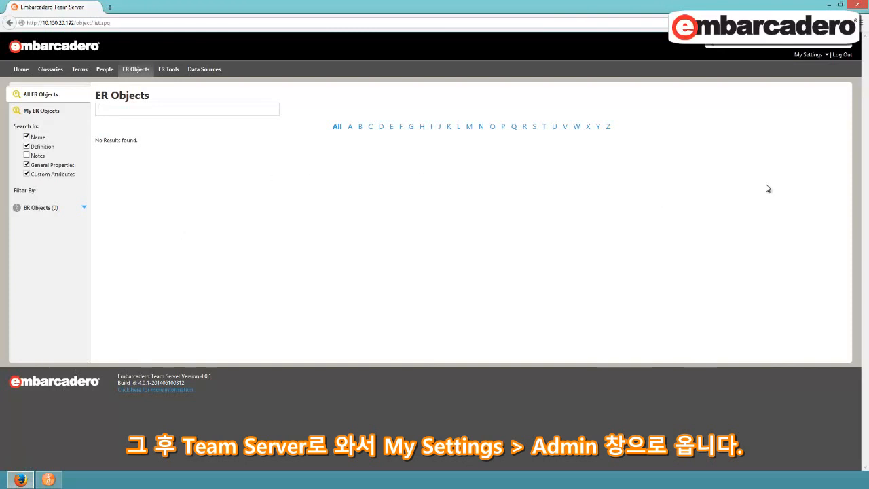
{"action": "left_click", "coordinate": [809, 55]}
{"action": "left_click", "coordinate": [807, 88]}
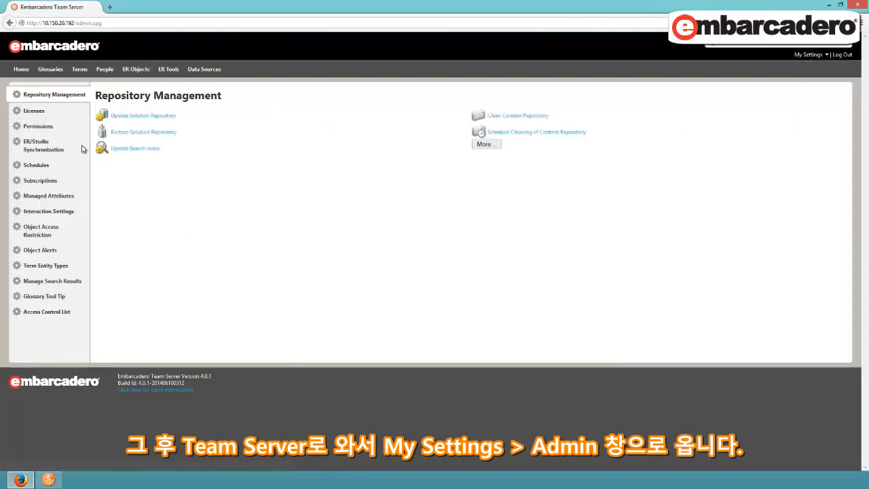
{"action": "left_click", "coordinate": [39, 149]}
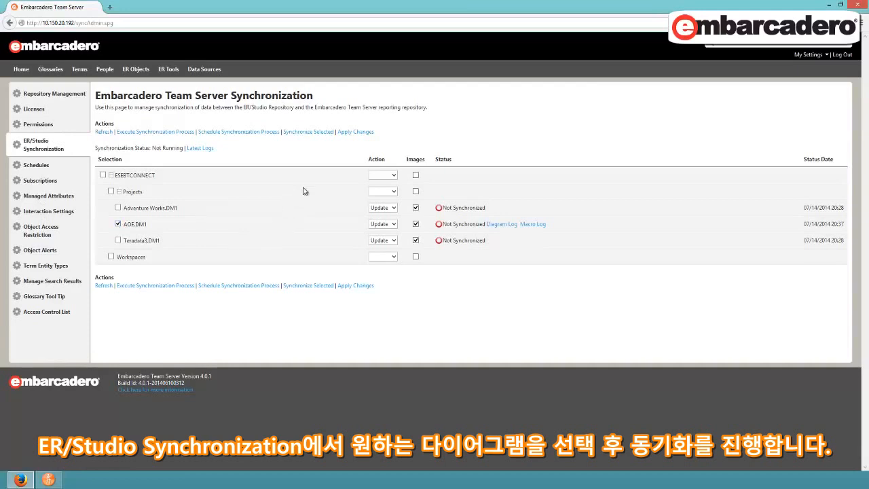
{"action": "left_click", "coordinate": [307, 134]}
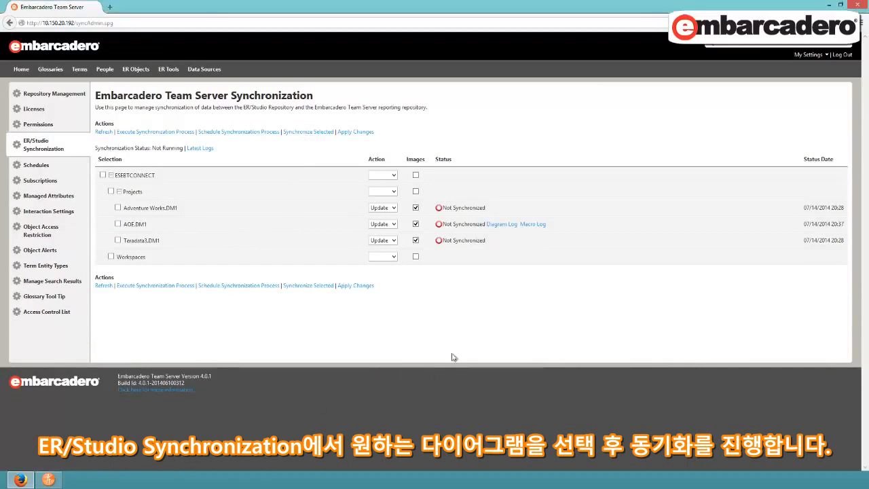
{"action": "left_click", "coordinate": [103, 133]}
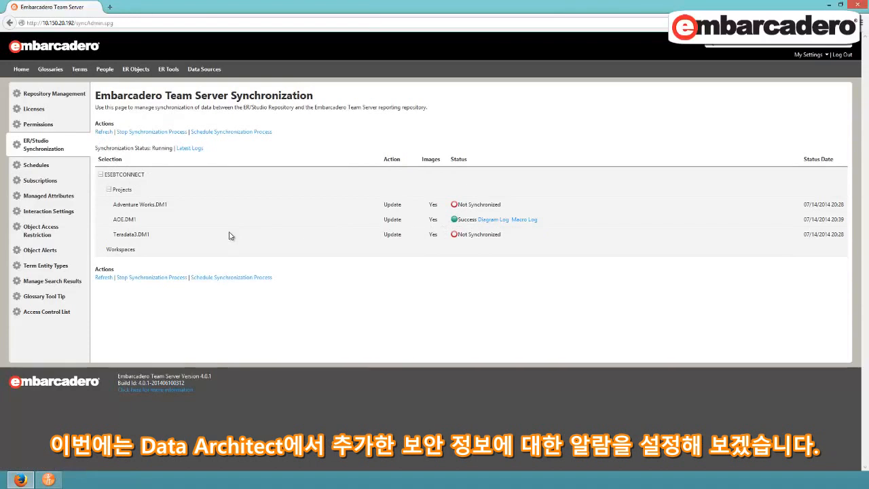
Search the ER objects for "privacy level", filter to Security objects, and open the Privacy Level property.
{"action": "left_click", "coordinate": [137, 70]}
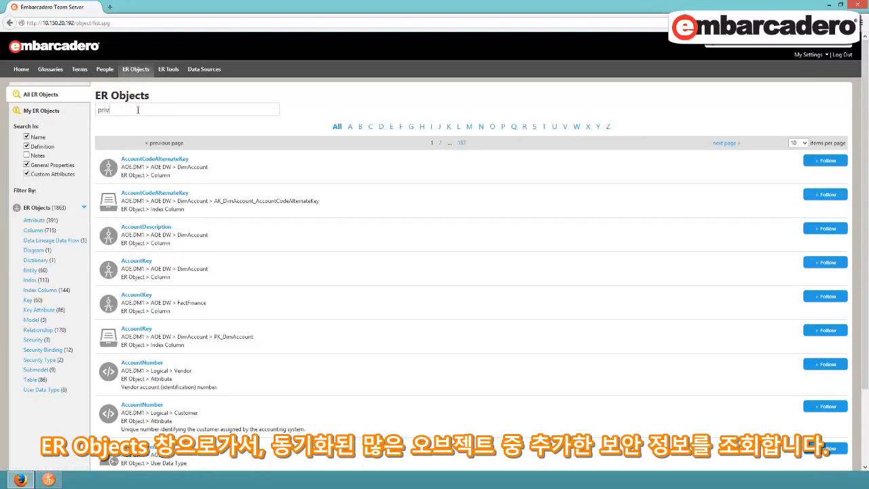
{"action": "type", "text": "level"}
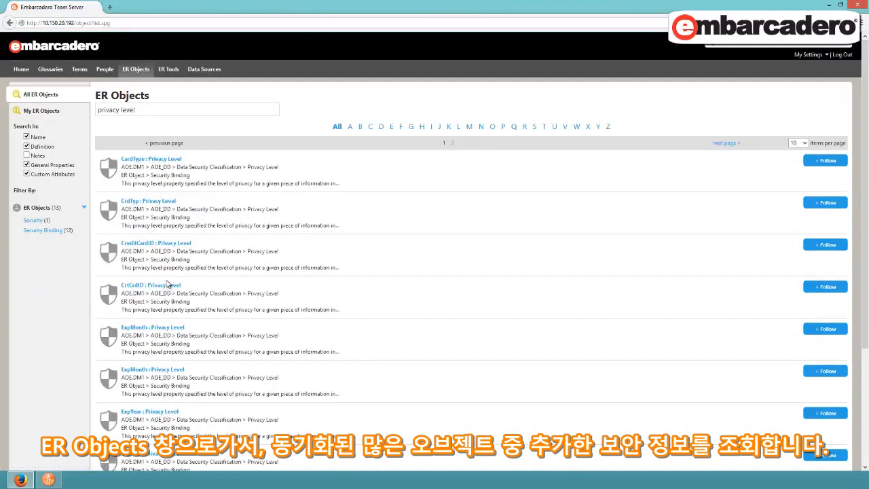
{"action": "left_click", "coordinate": [32, 220]}
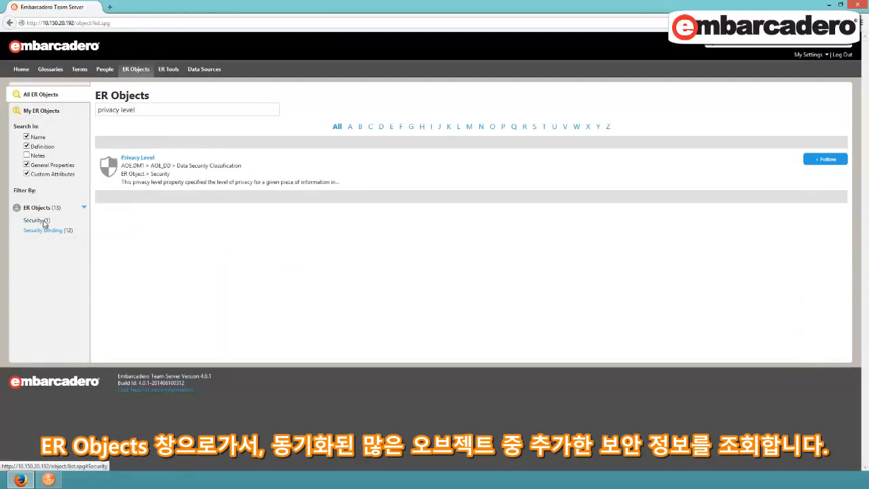
{"action": "left_click", "coordinate": [134, 160]}
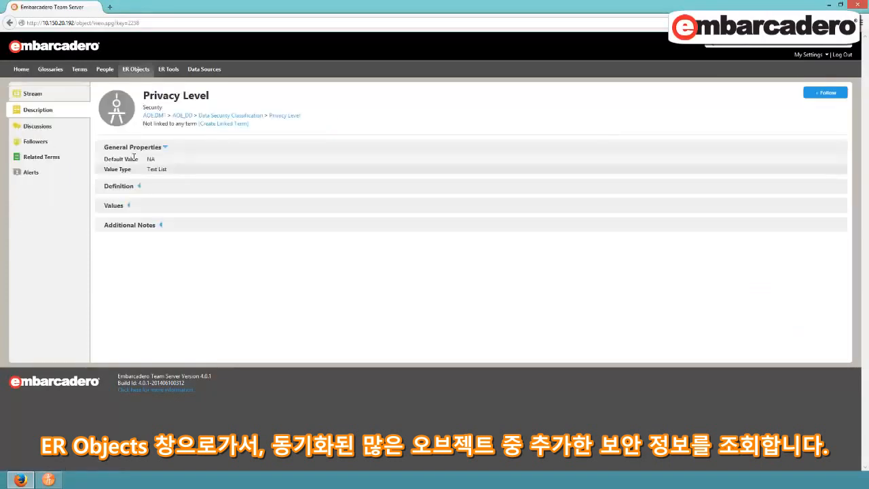
Add a Warning-level condition alert for bound objects to the Privacy Level property, with the notification text "Not to be used without authorization".
{"action": "left_click", "coordinate": [29, 173]}
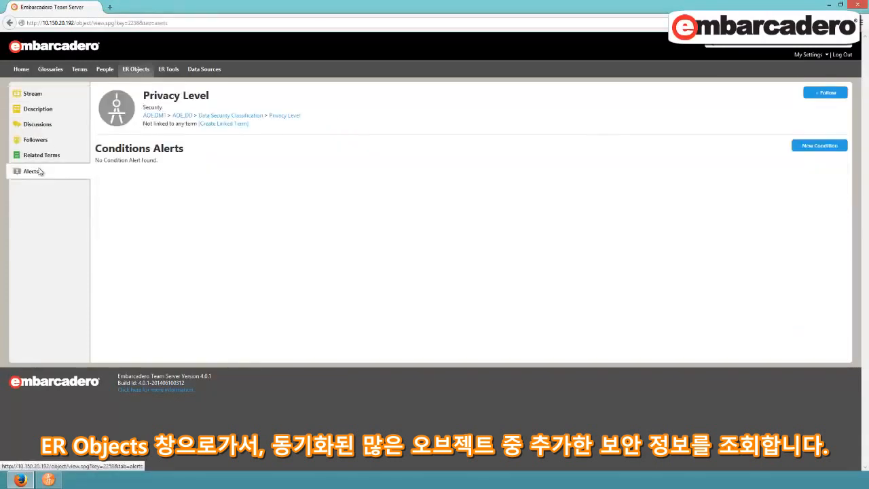
{"action": "left_click", "coordinate": [805, 147]}
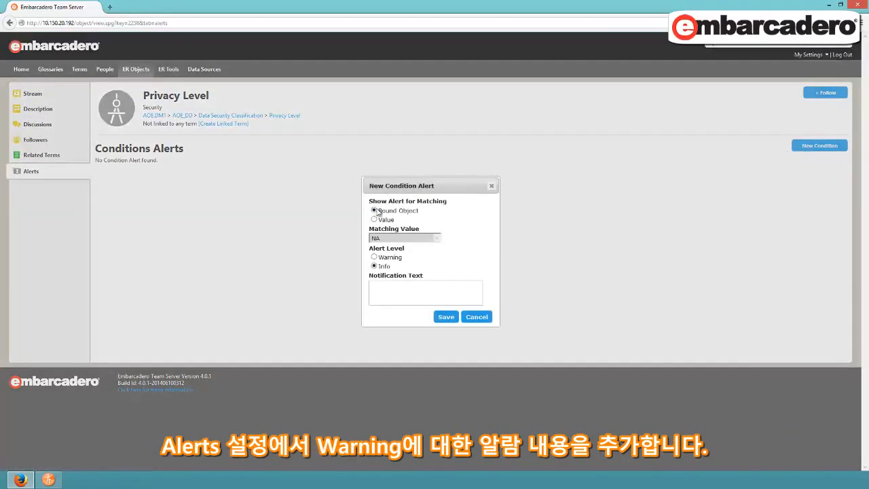
{"action": "left_click", "coordinate": [375, 257]}
{"action": "left_click", "coordinate": [399, 293]}
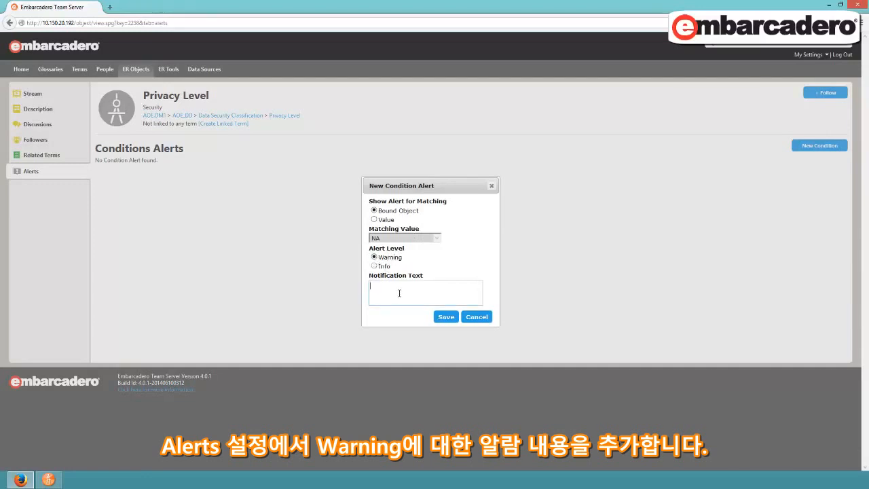
{"action": "type", "text": "Not to be used without authorization"}
{"action": "left_click", "coordinate": [454, 317]}
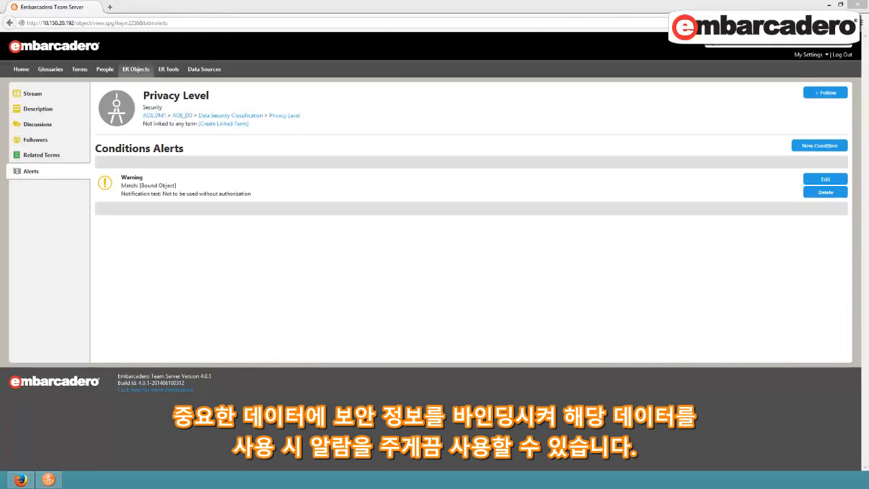
Search the ER objects for "credit card" and open the CrdNmb column to check its alert.
{"action": "left_click", "coordinate": [136, 70]}
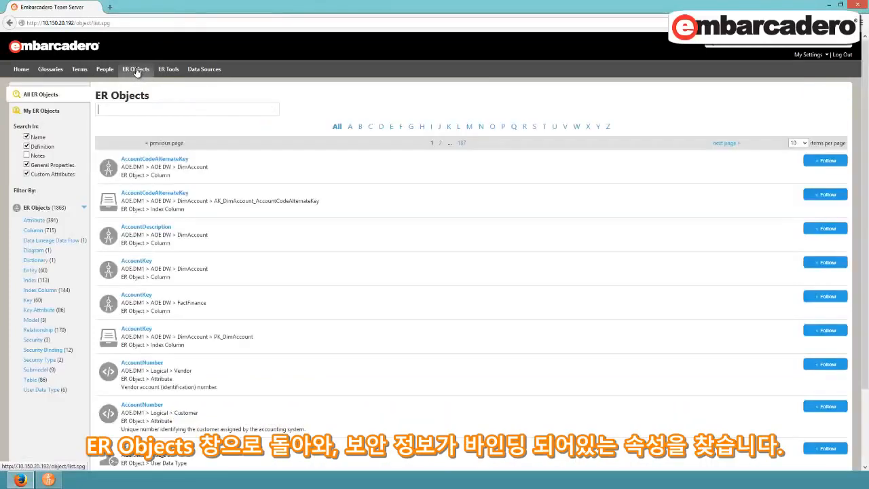
{"action": "type", "text": "credit card"}
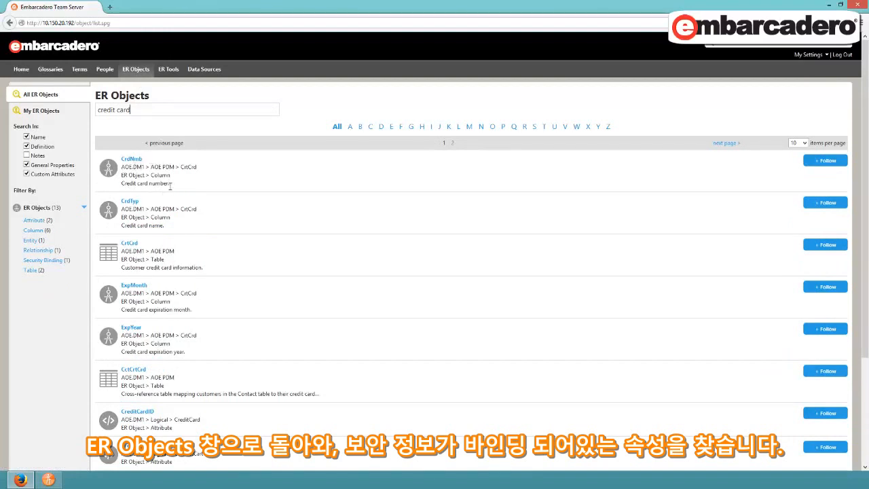
{"action": "left_click", "coordinate": [131, 162]}
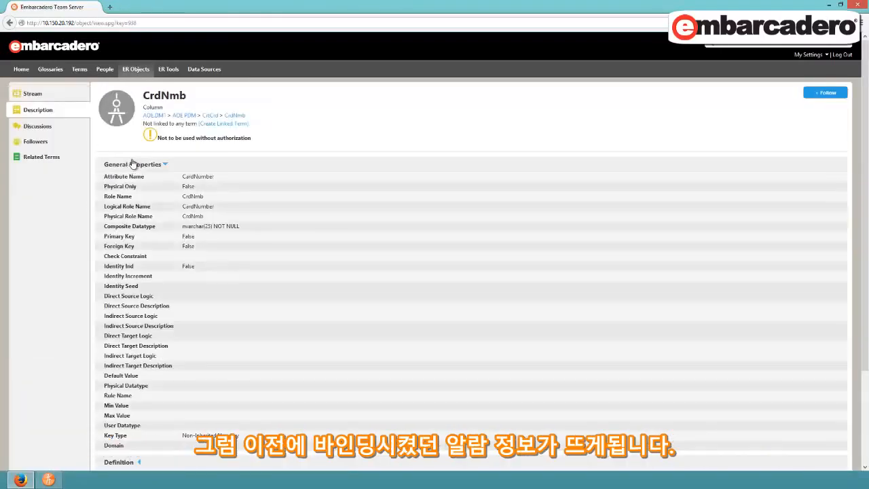